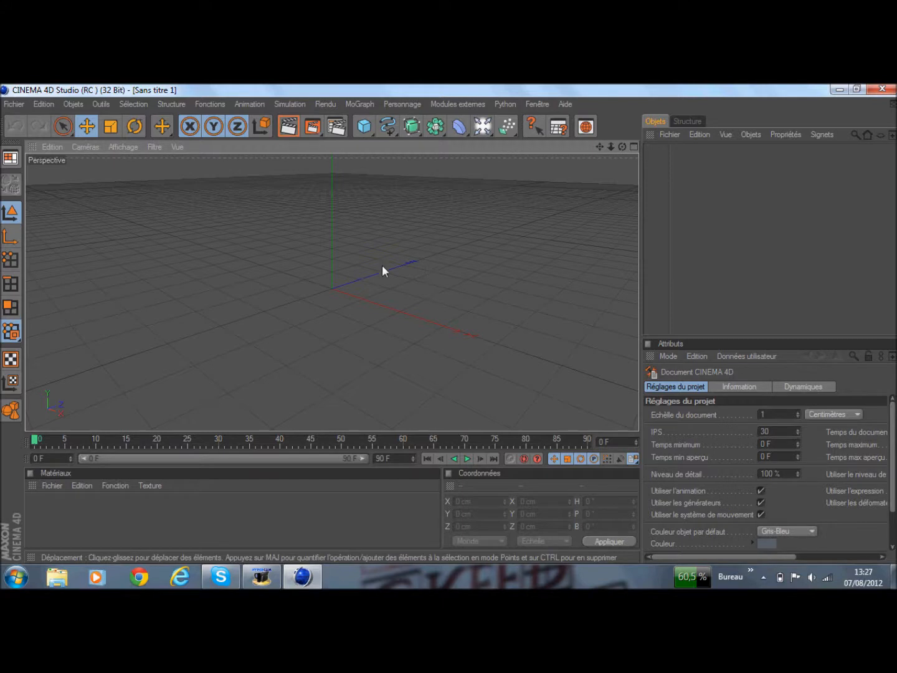
# Add a cube primitive to the empty scene
pyautogui.moveTo(369, 127); pyautogui.dragTo(415, 146)
pyautogui.scroll(5, 379, 299)
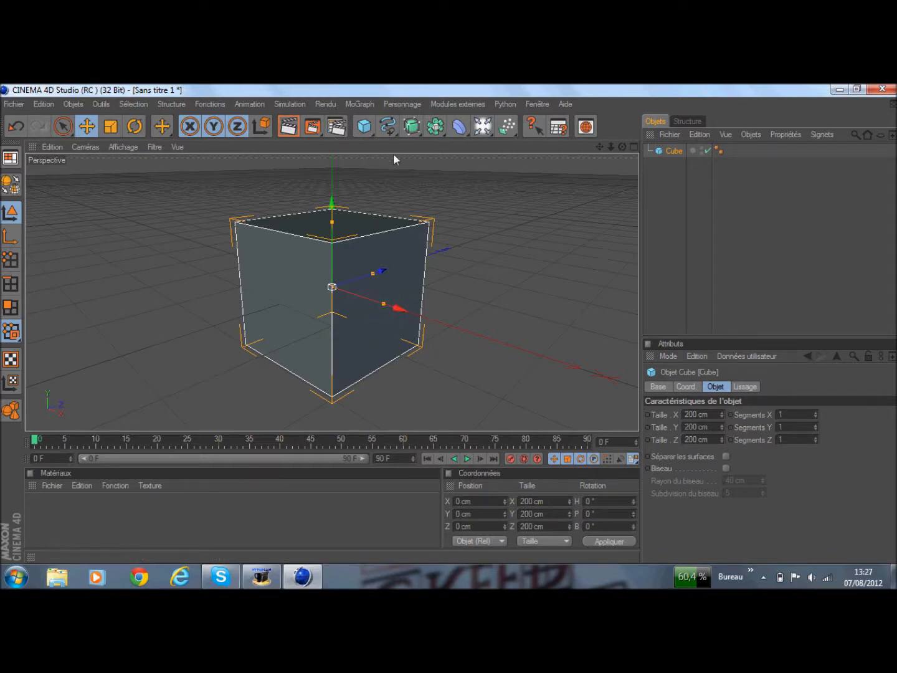
# Set the render output to the HDV/HDTV 720 29.97 preset and the frame range to Toutes les images
pyautogui.click(338, 128)
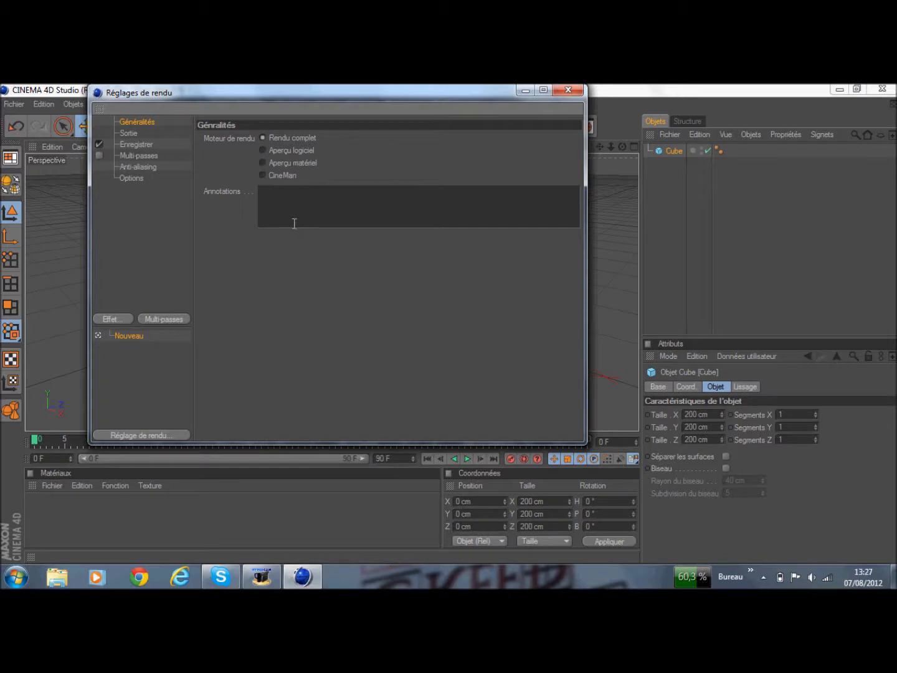
pyautogui.click(127, 132)
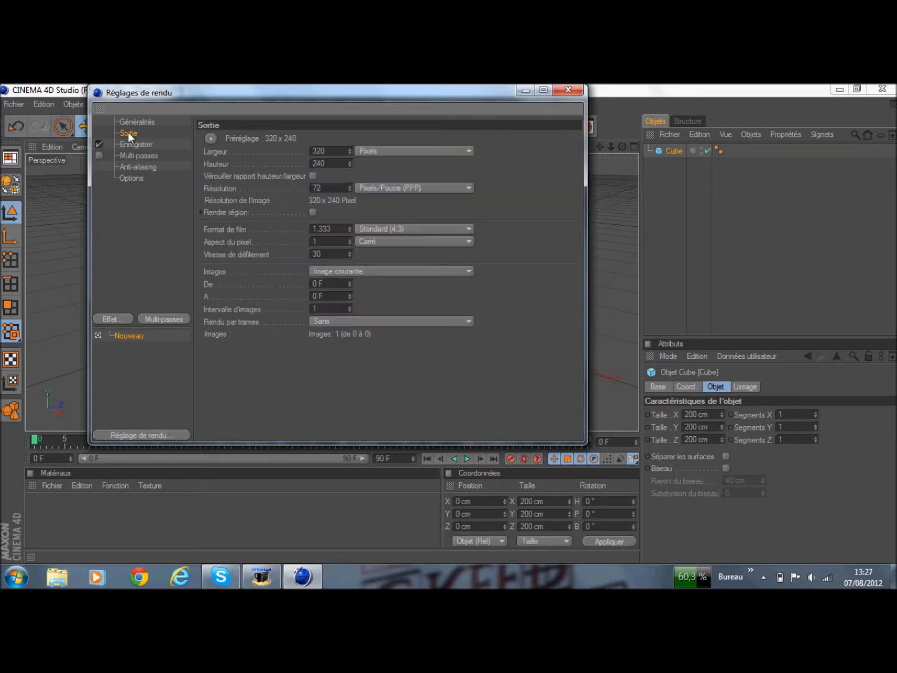
pyautogui.click(211, 137)
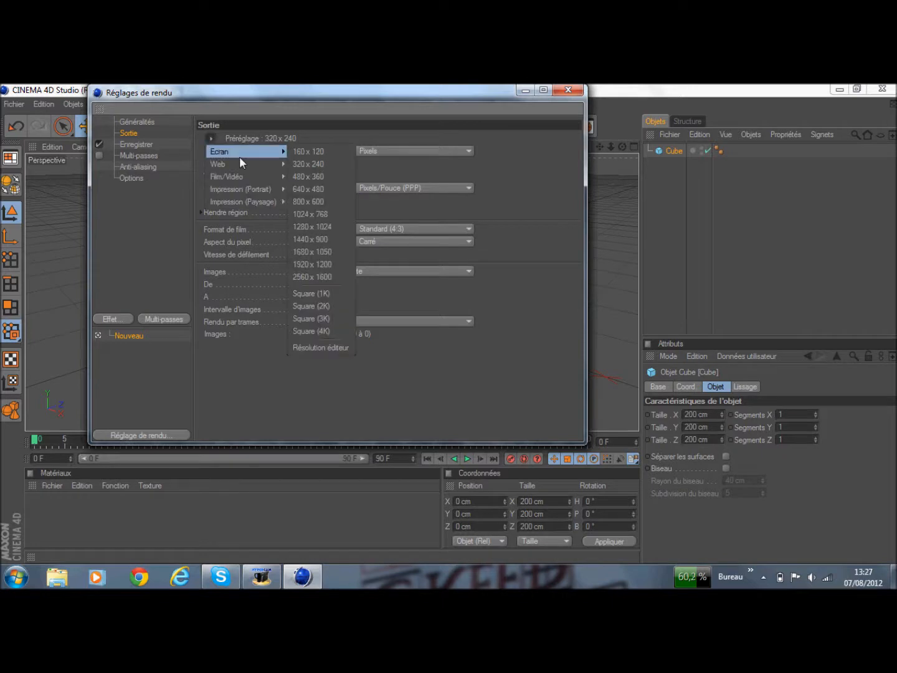
pyautogui.moveTo(263, 178)
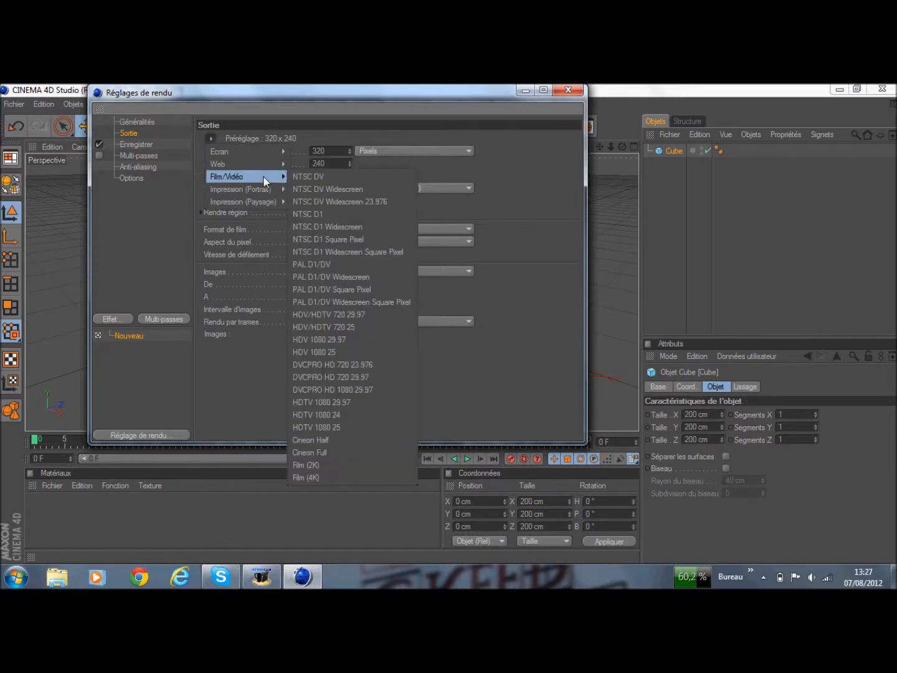
pyautogui.click(360, 313)
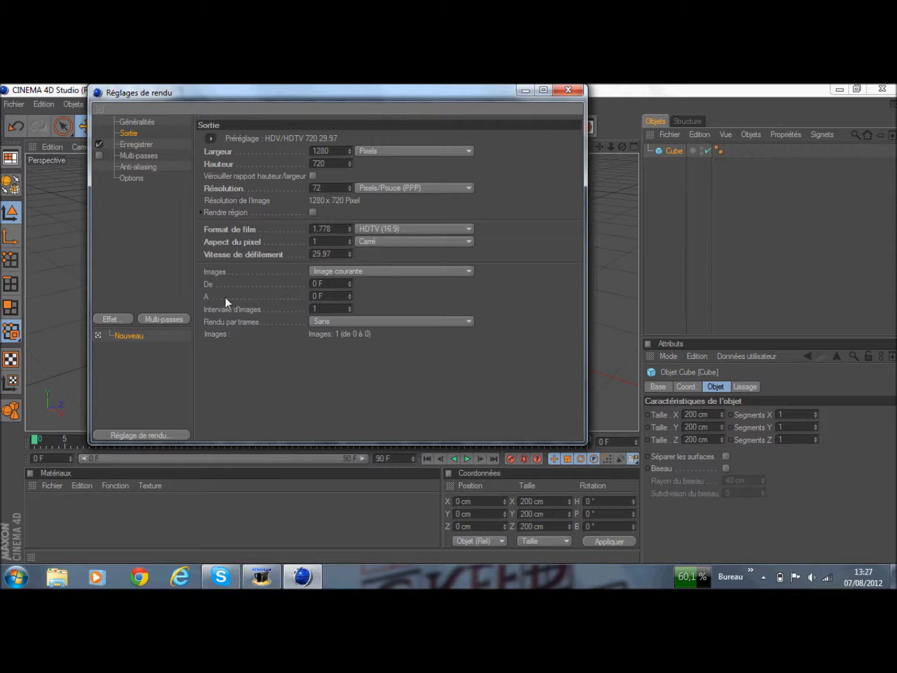
pyautogui.click(465, 268)
pyautogui.click(350, 307)
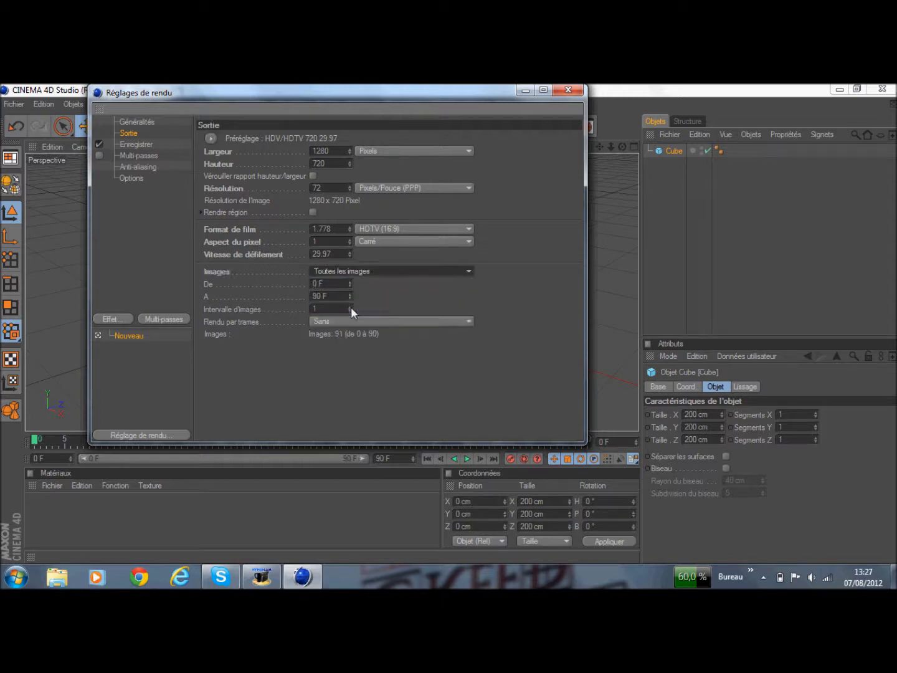
# Check the render's save destination folder without choosing a file, and set the save format to Film AVI
pyautogui.click(142, 145)
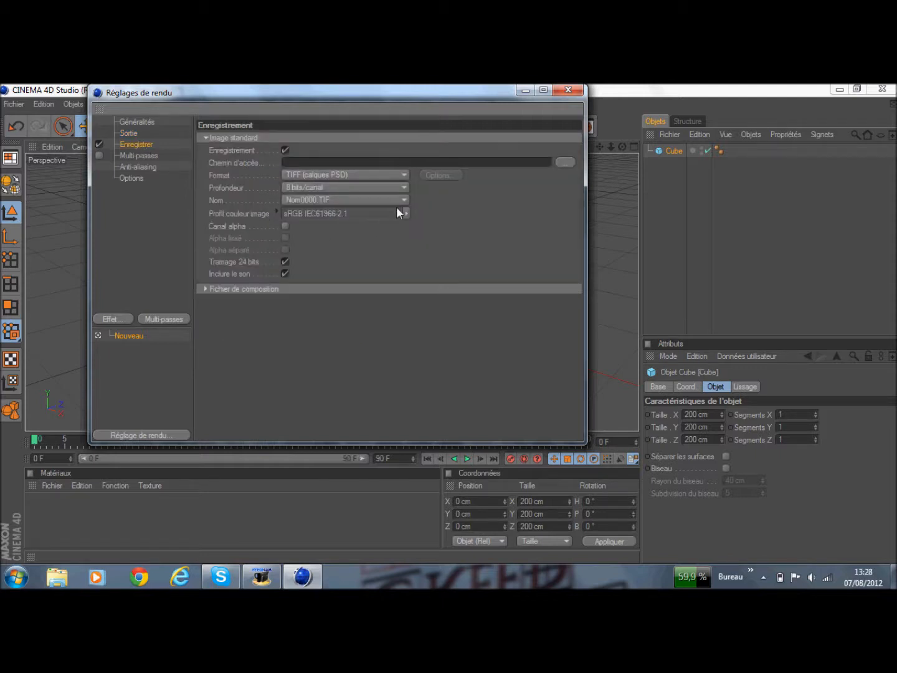
pyautogui.click(565, 162)
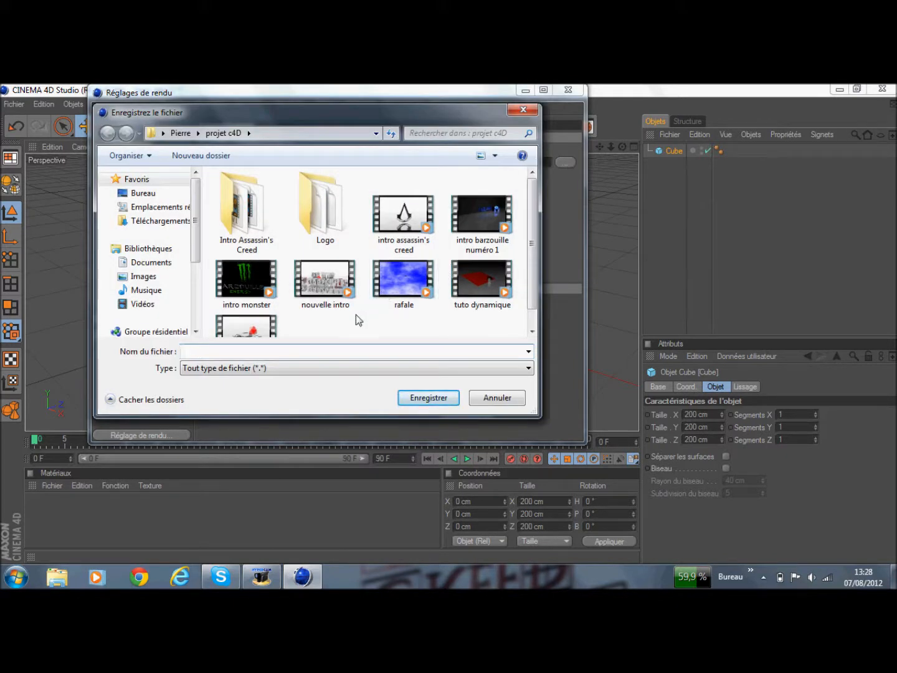
pyautogui.scroll(-1, 436, 277)
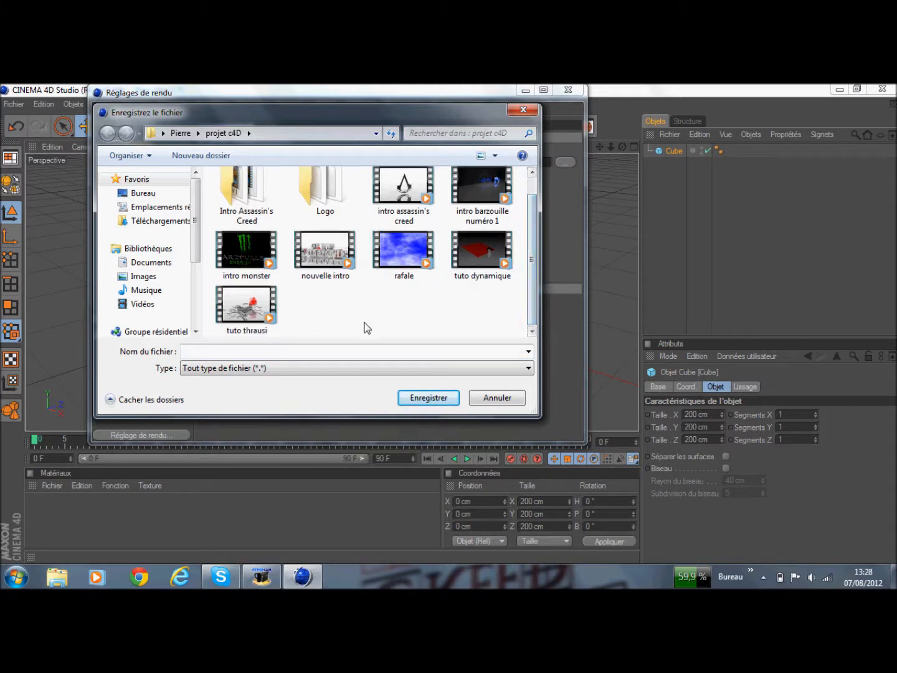
pyautogui.click(479, 399)
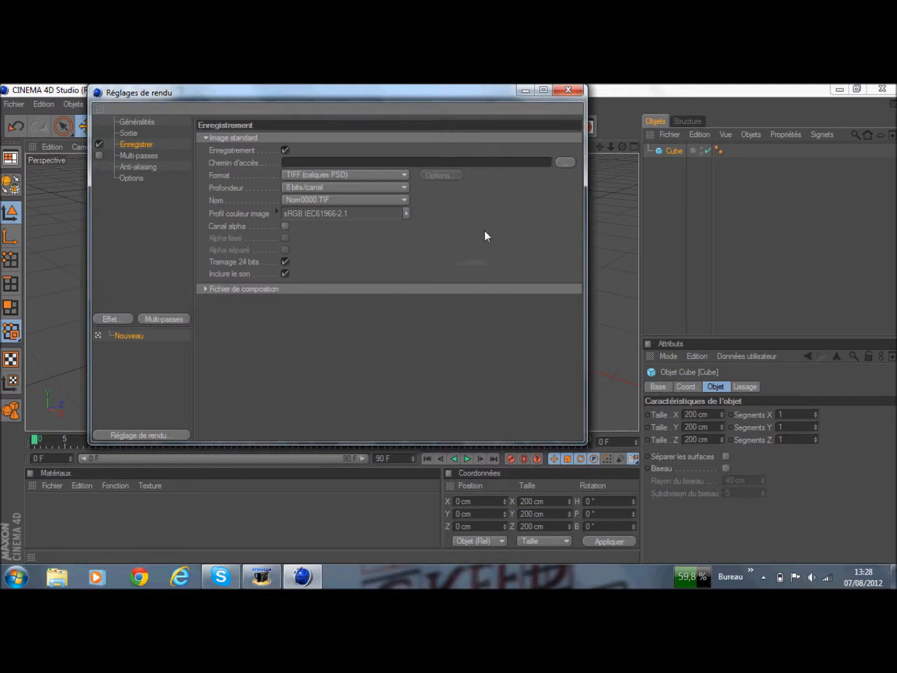
pyautogui.click(405, 175)
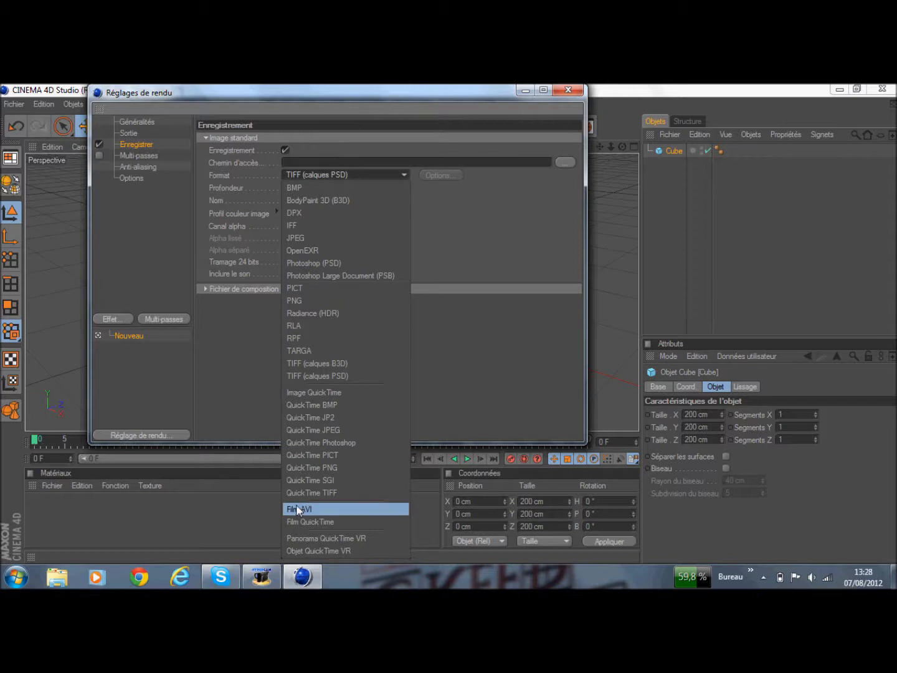
pyautogui.click(340, 512)
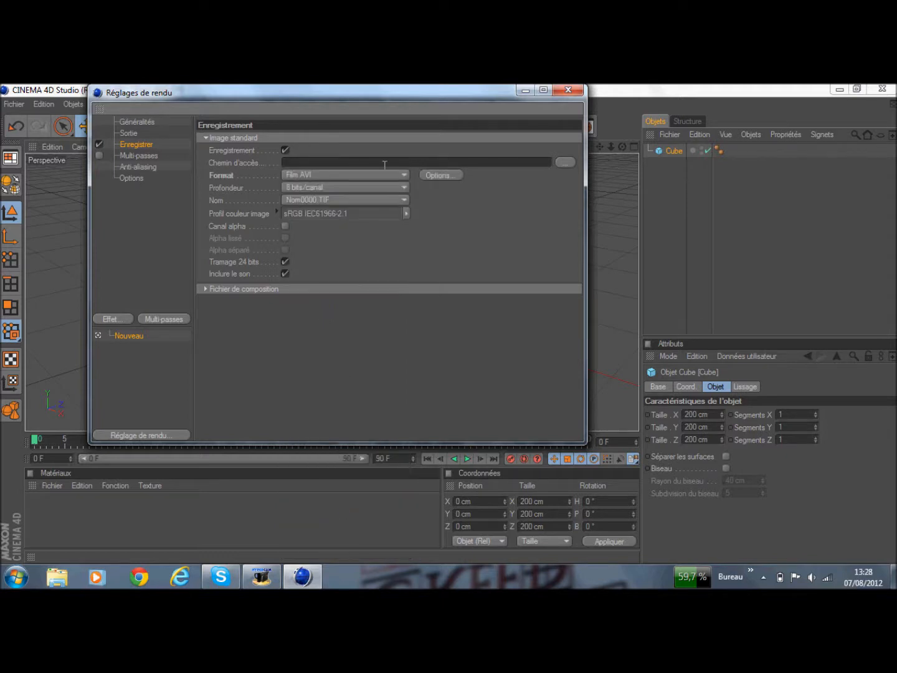
# Set the render's anti-aliasing to Au mieux with a minimum level of 2x2, and close the render settings
pyautogui.click(138, 156)
pyautogui.click(128, 165)
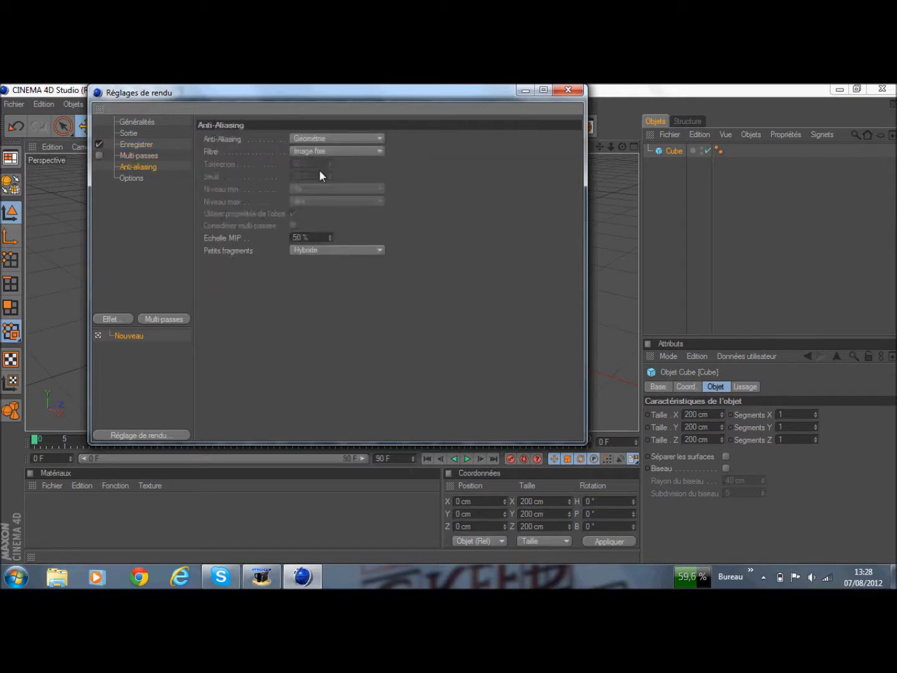
pyautogui.click(374, 138)
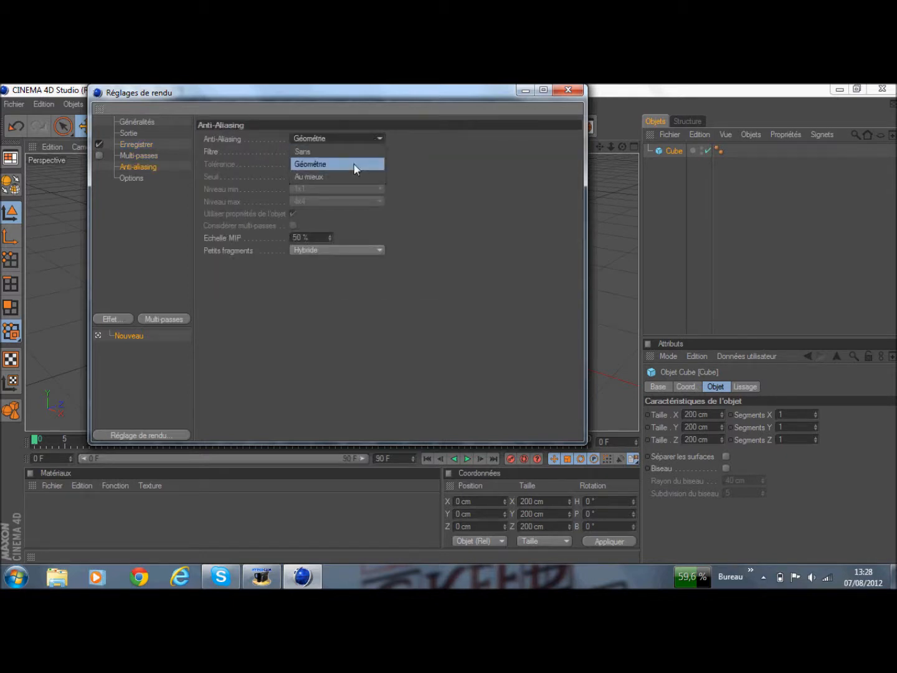
pyautogui.click(340, 177)
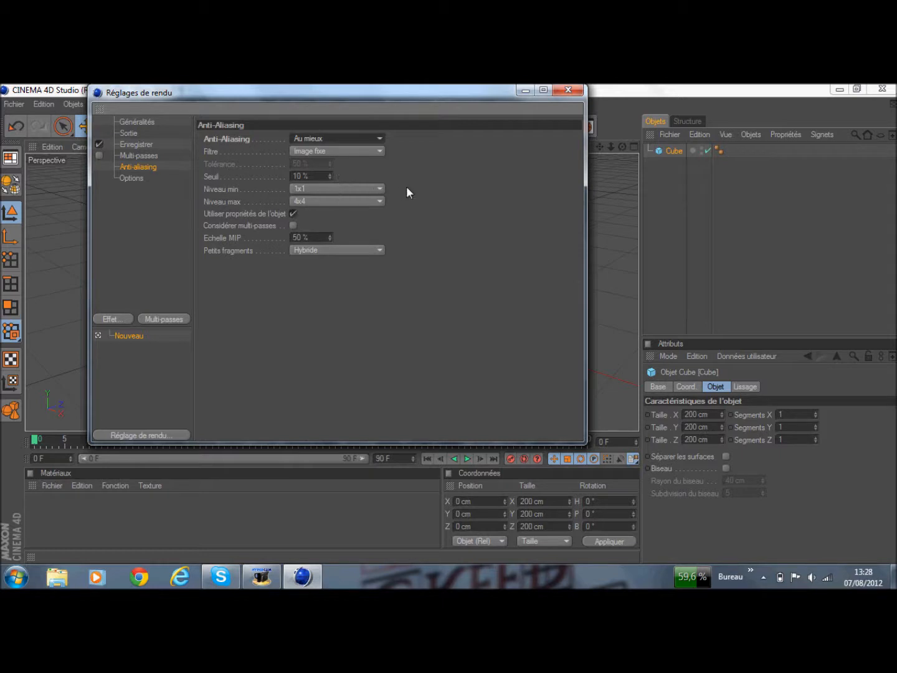
pyautogui.click(367, 187)
pyautogui.click(338, 211)
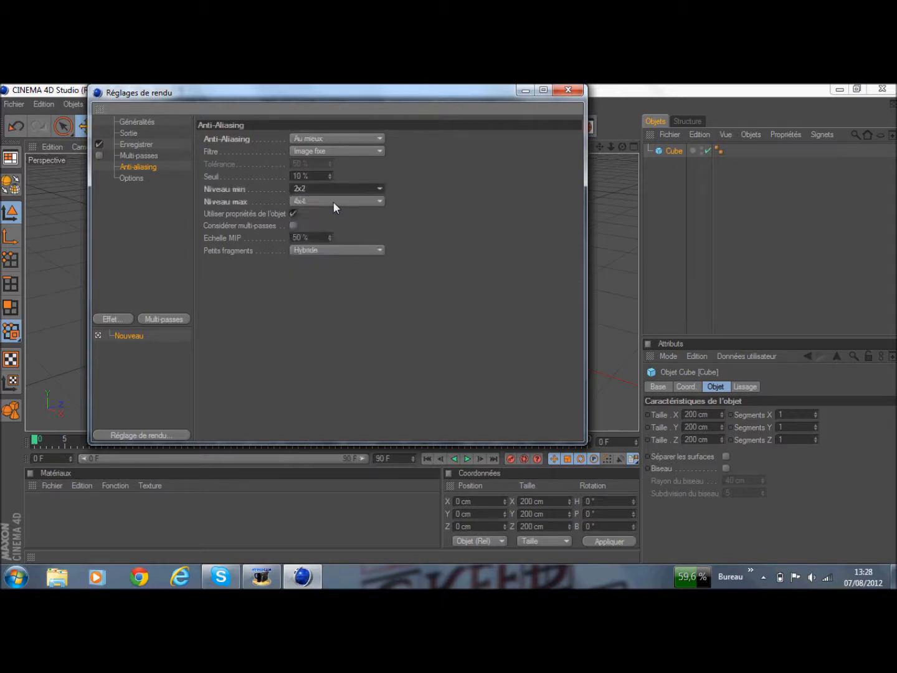
pyautogui.click(575, 91)
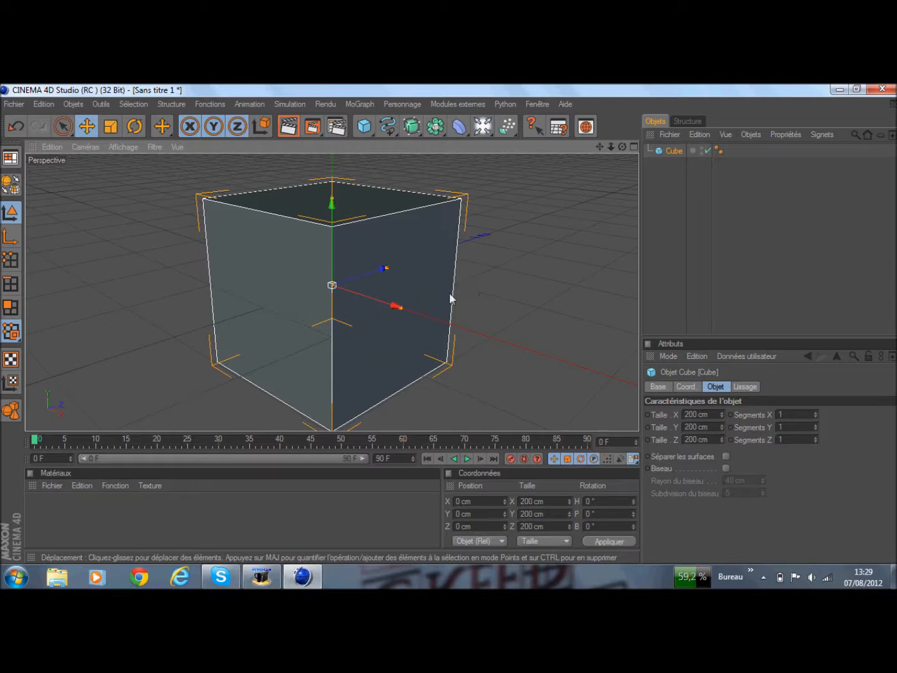
# Move the cube up along its Y axis to about 20 cm
pyautogui.moveTo(329, 216)
pyautogui.mouseDown()
pyautogui.moveTo(334, 195)
pyautogui.moveTo(336, 213)
pyautogui.mouseUp()
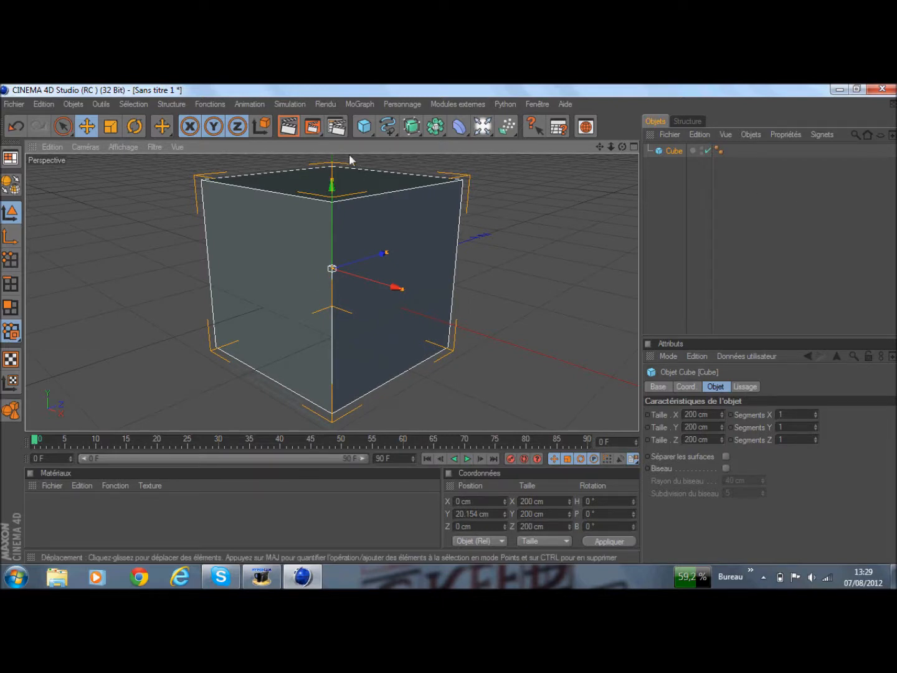
# Reopen the render output settings and review the available Ecran size presets
pyautogui.click(336, 128)
pyautogui.click(132, 122)
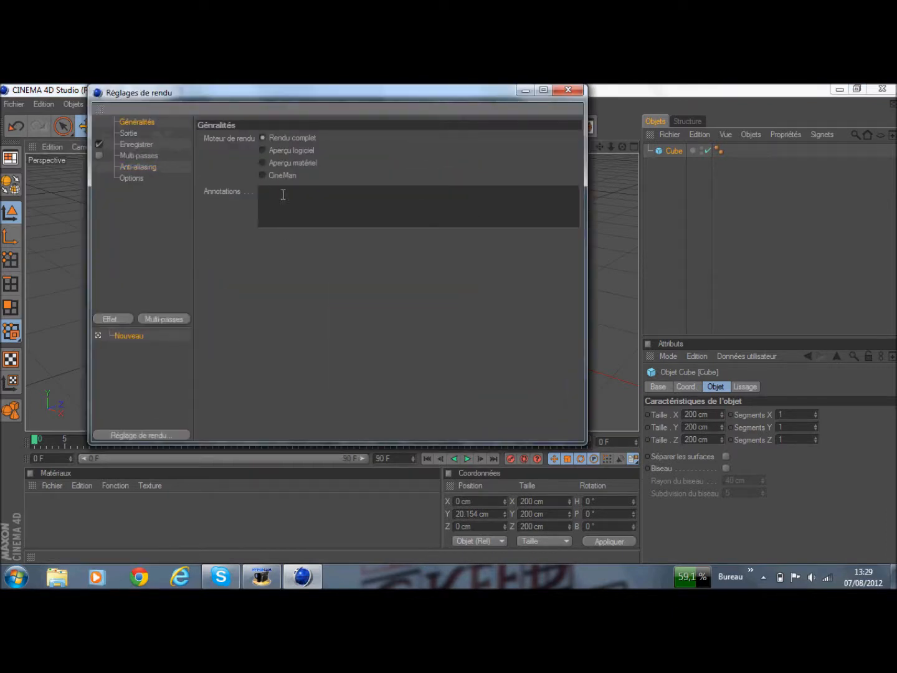
pyautogui.click(146, 132)
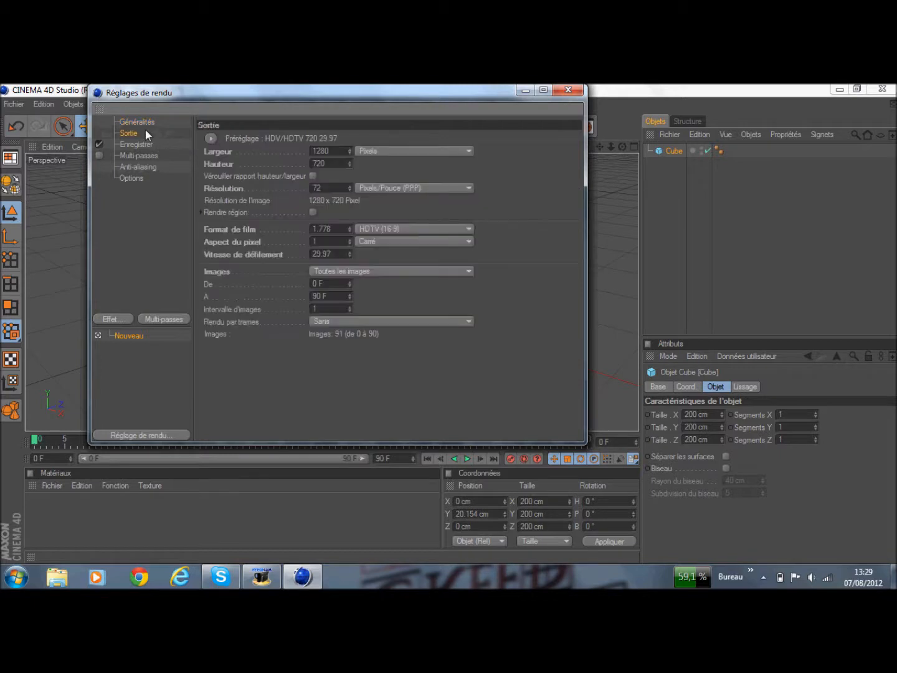
pyautogui.click(209, 138)
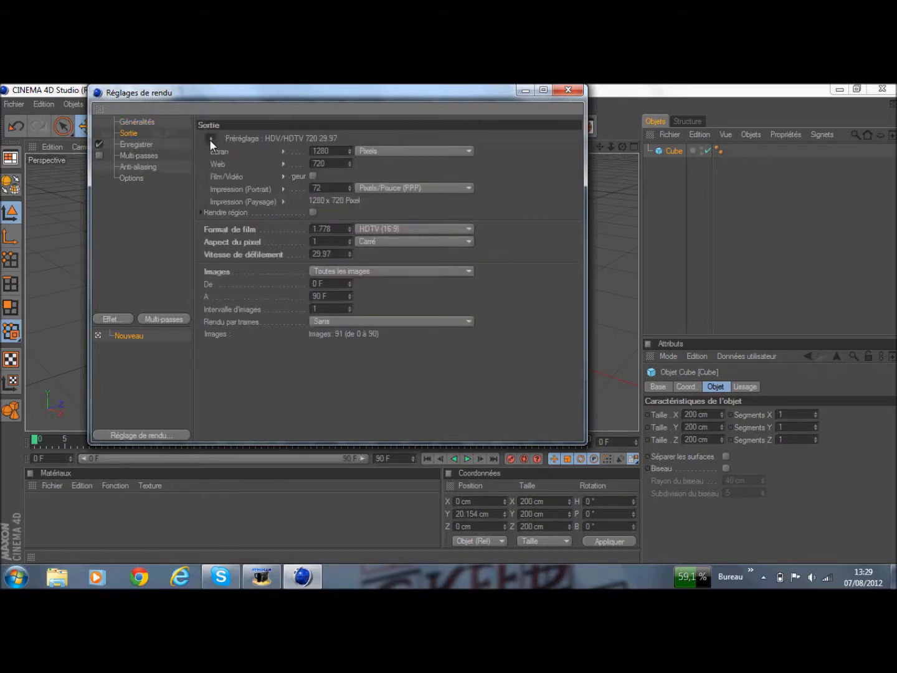
pyautogui.moveTo(250, 151)
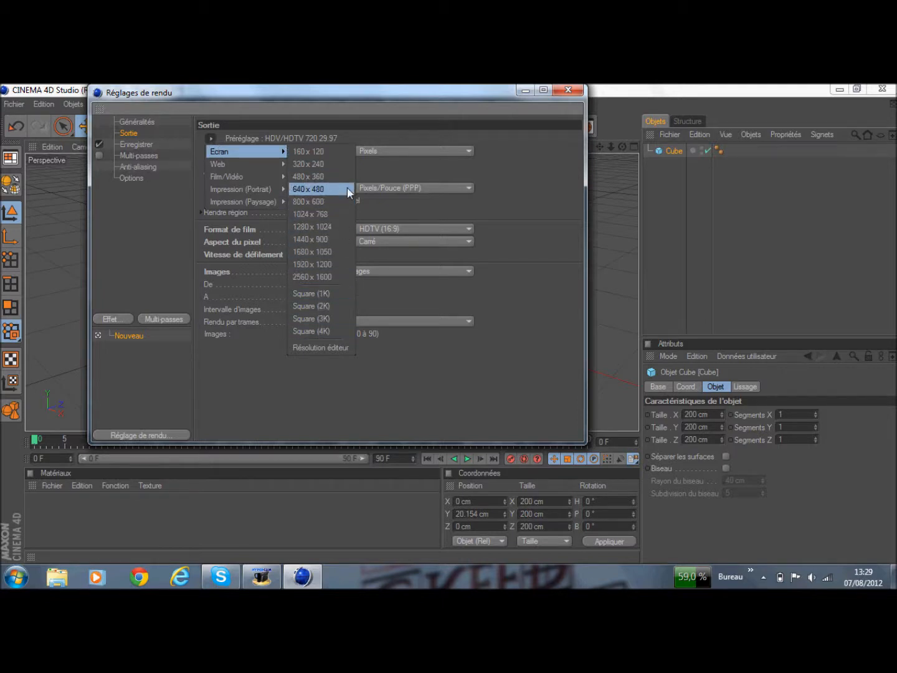
# Check the monitor's resolution in the Windows display settings, and return to Cinema 4D
pyautogui.click(838, 88)
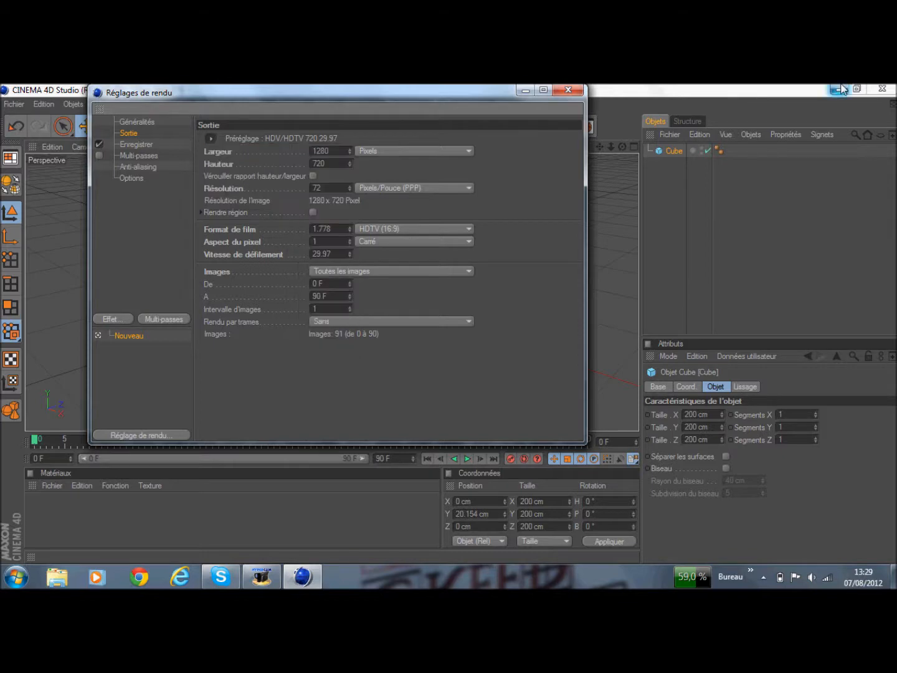
pyautogui.click(838, 89)
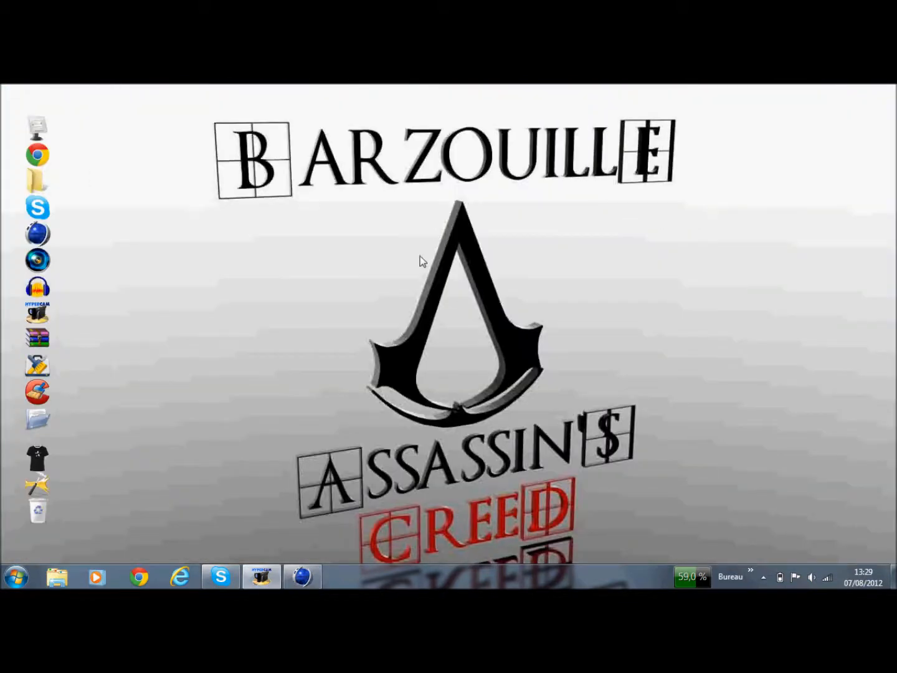
pyautogui.rightClick(314, 285)
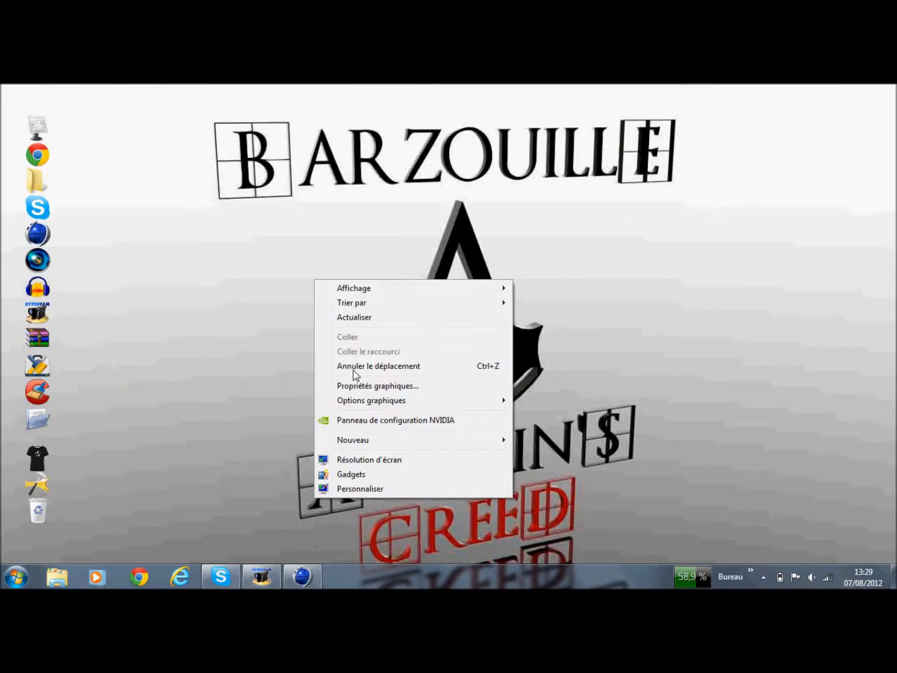
pyautogui.click(380, 463)
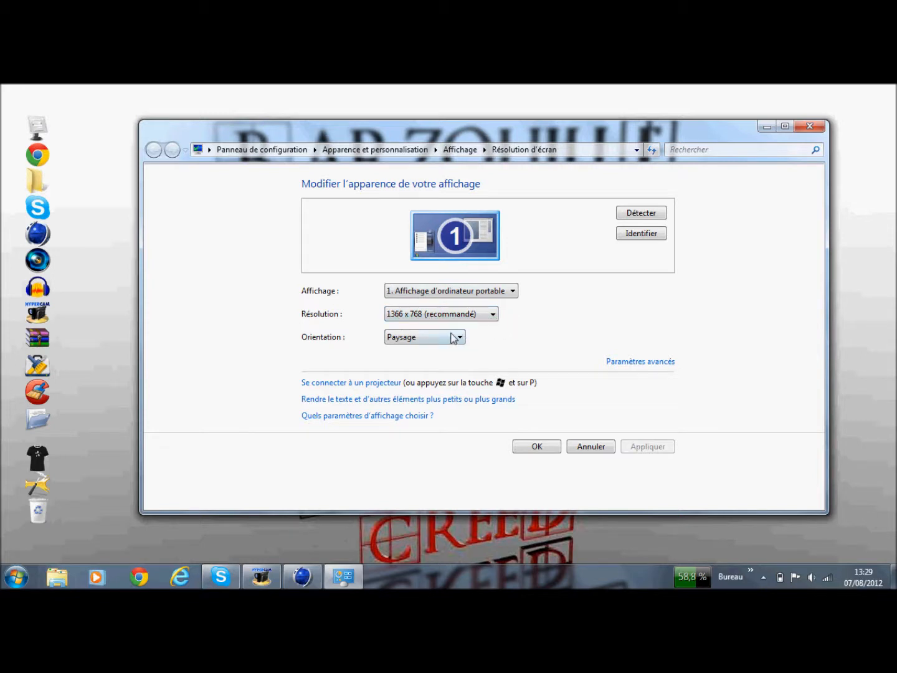
pyautogui.click(810, 128)
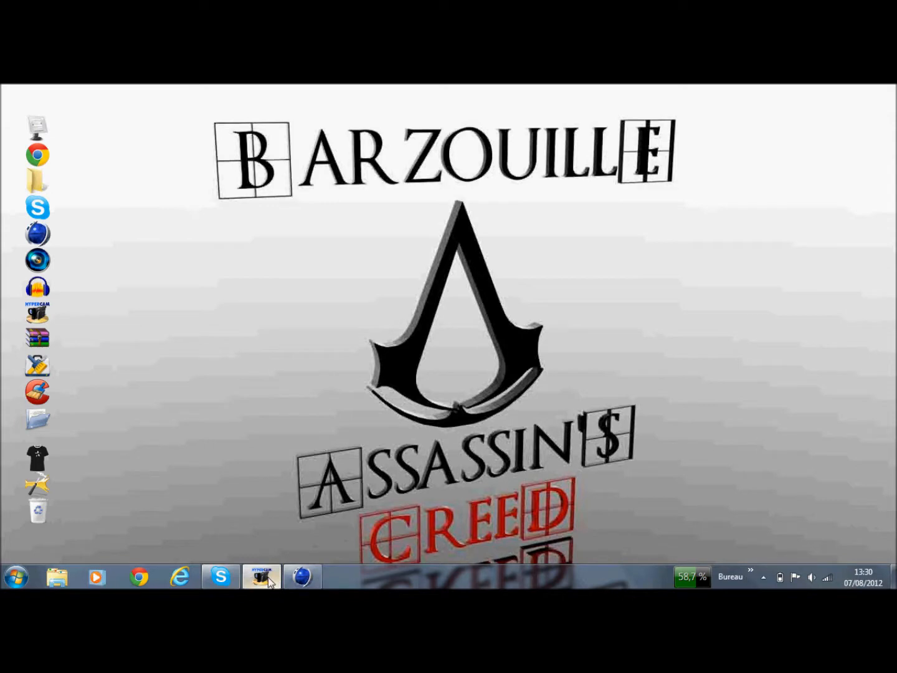
pyautogui.click(300, 576)
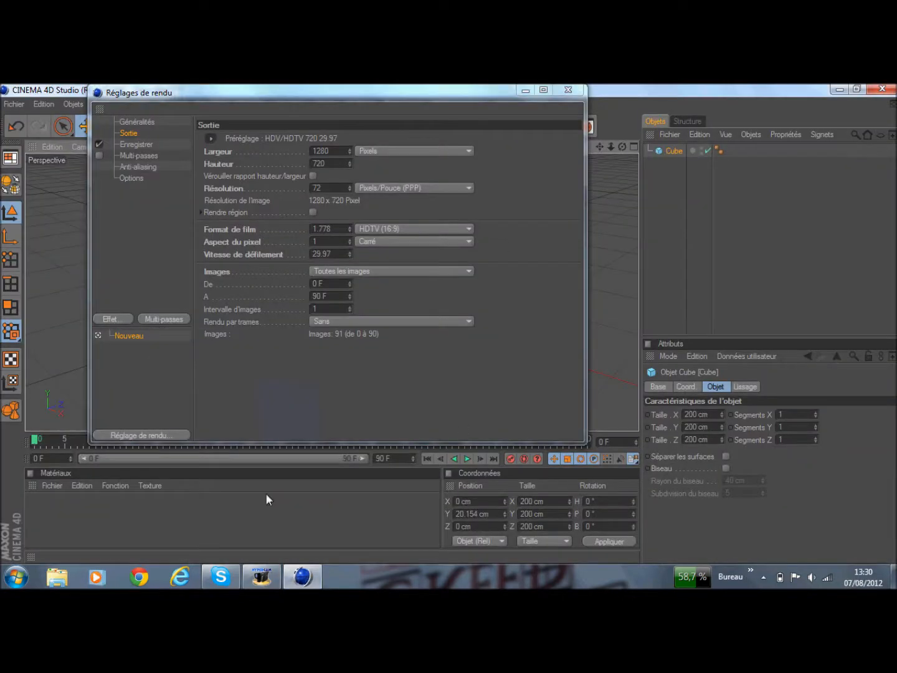
# Set the render output to the 1440 x 900 screen preset and the frame range to Image courante
pyautogui.click(210, 138)
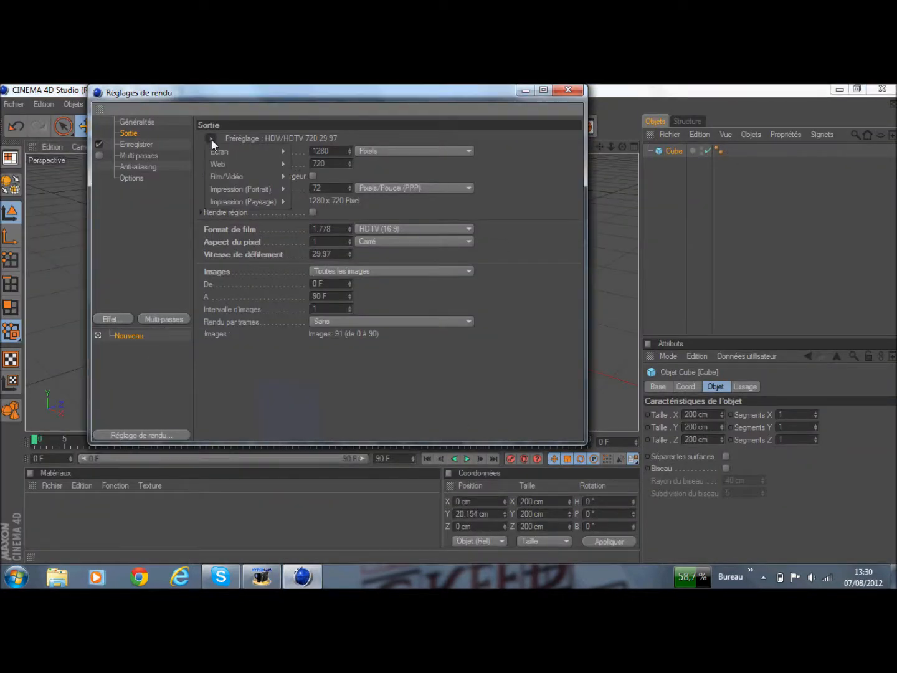
pyautogui.moveTo(226, 149)
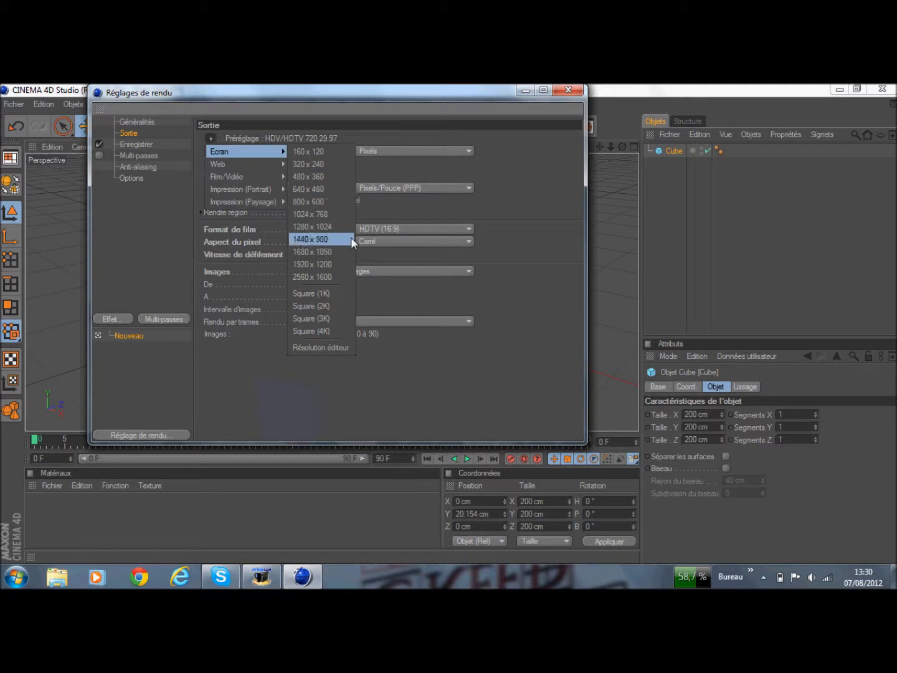
pyautogui.click(309, 240)
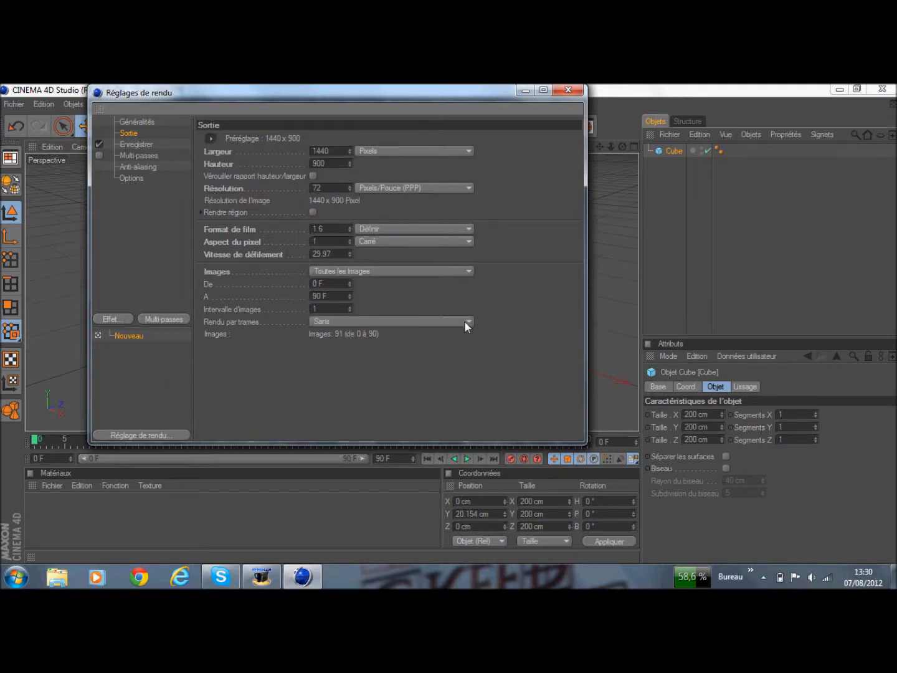
pyautogui.click(456, 268)
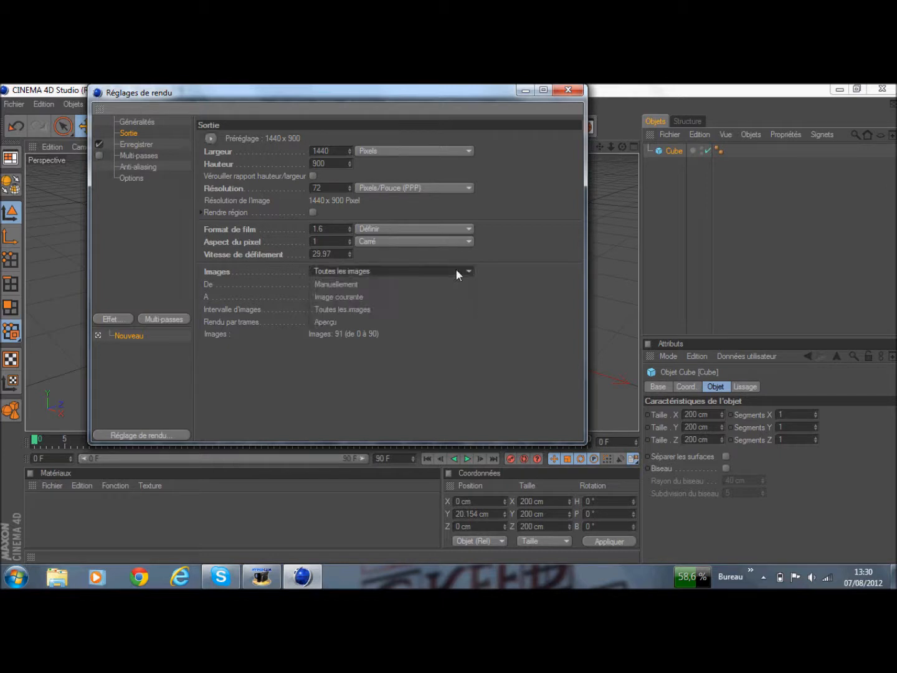
pyautogui.click(388, 298)
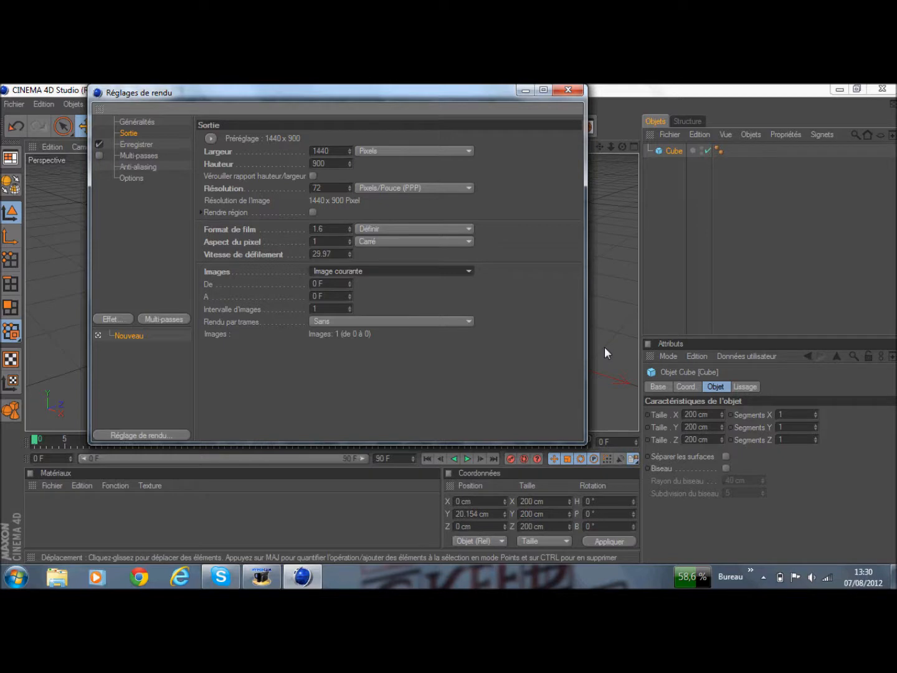
# In the render's Enregistrer settings, set the image format to JPEG, and switch it to PNG
pyautogui.click(140, 144)
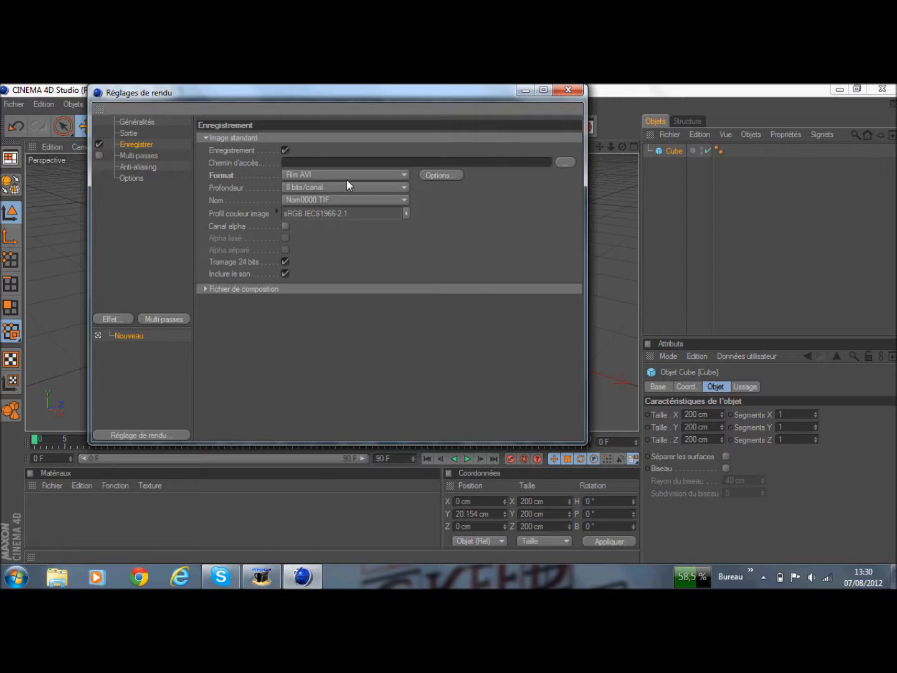
pyautogui.click(395, 176)
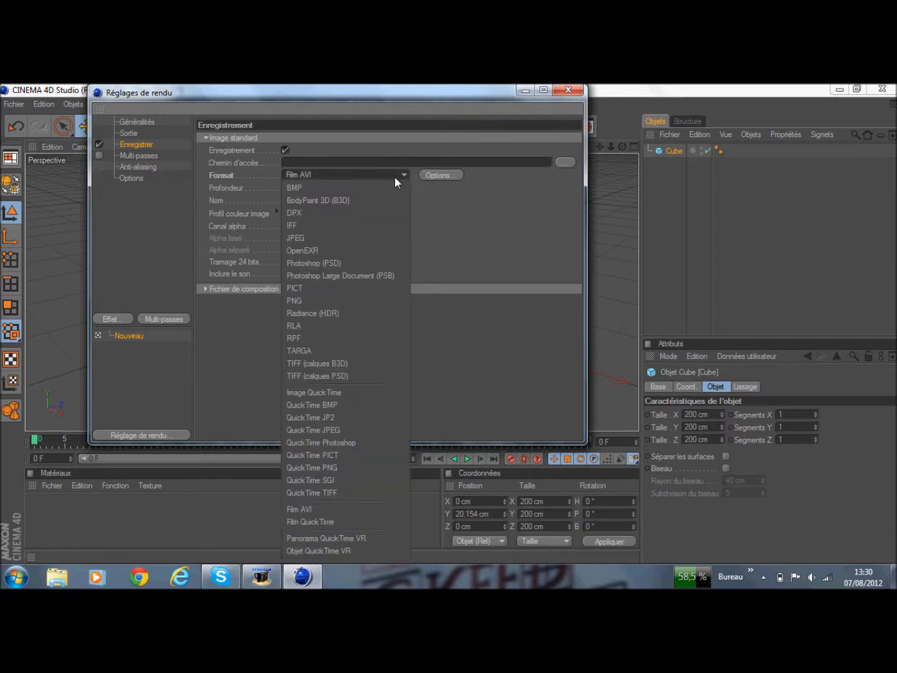
pyautogui.click(320, 239)
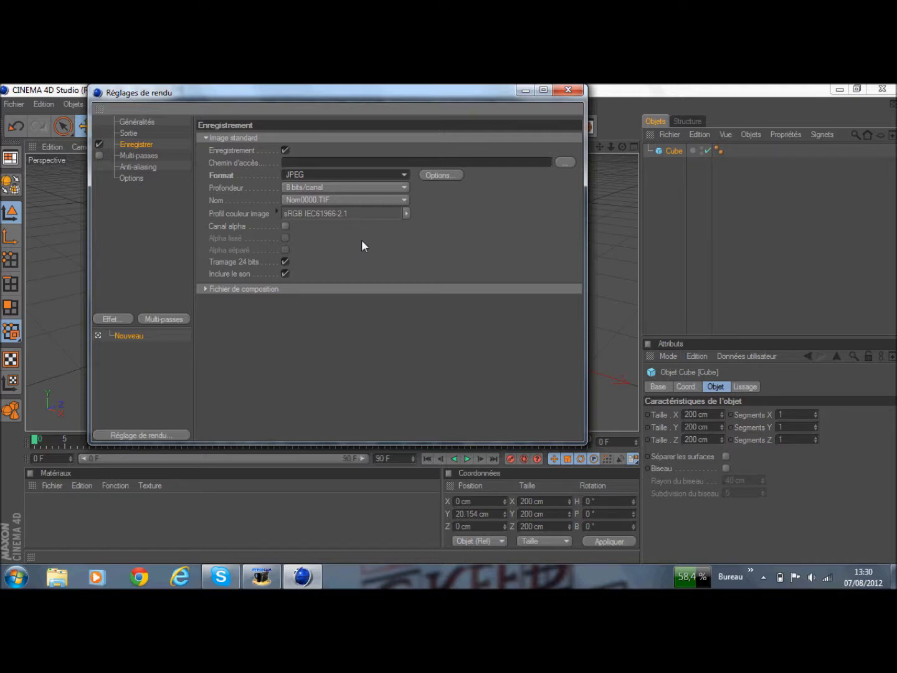
pyautogui.click(384, 177)
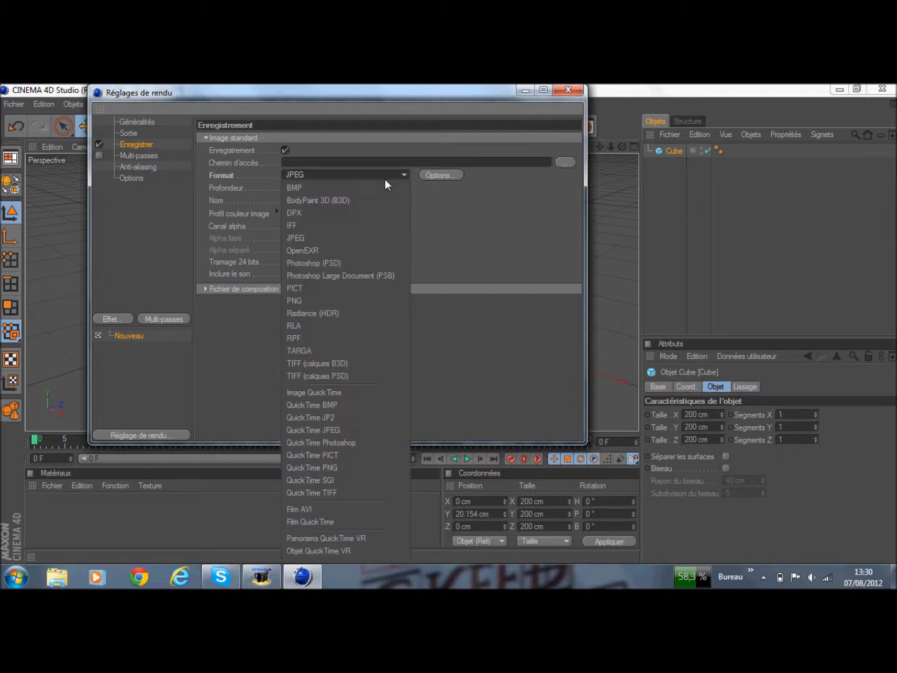
pyautogui.click(358, 299)
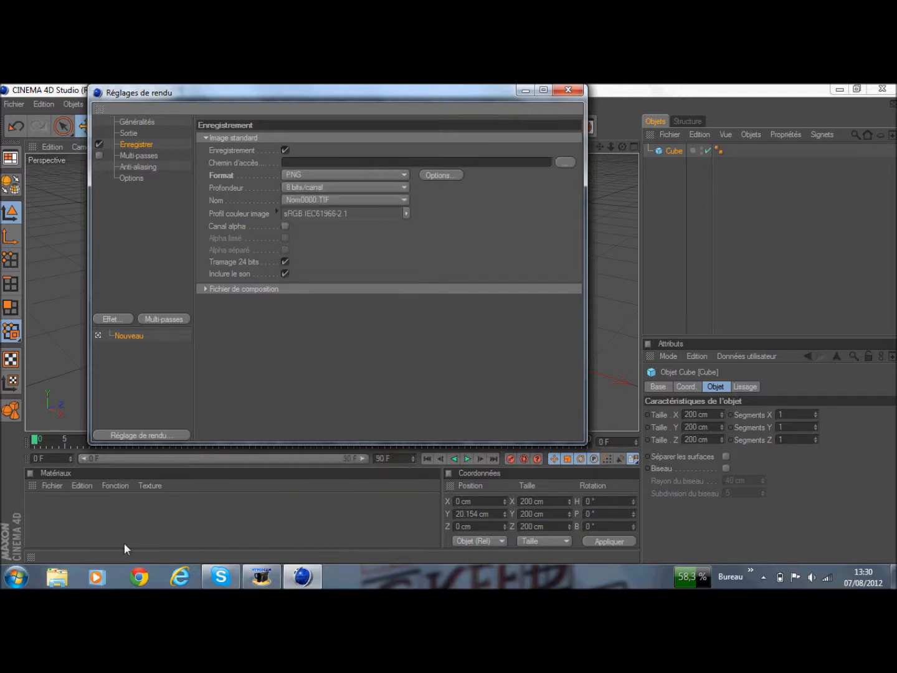
# In Windows Explorer, find and view the "texte template" PNG in the Images > Template folder, and return to Cinema 4D
pyautogui.click(57, 577)
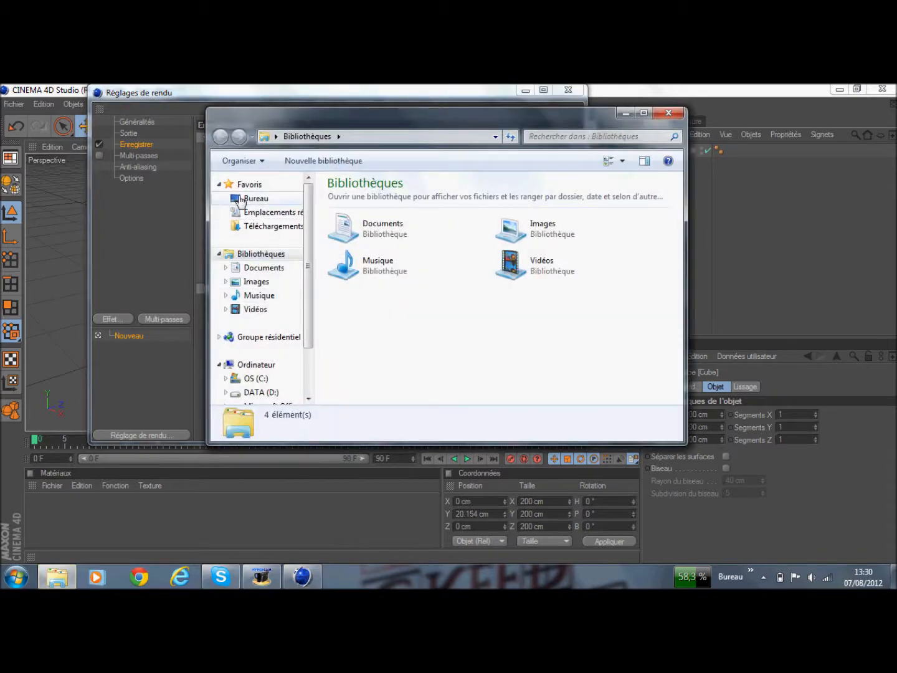
pyautogui.click(243, 200)
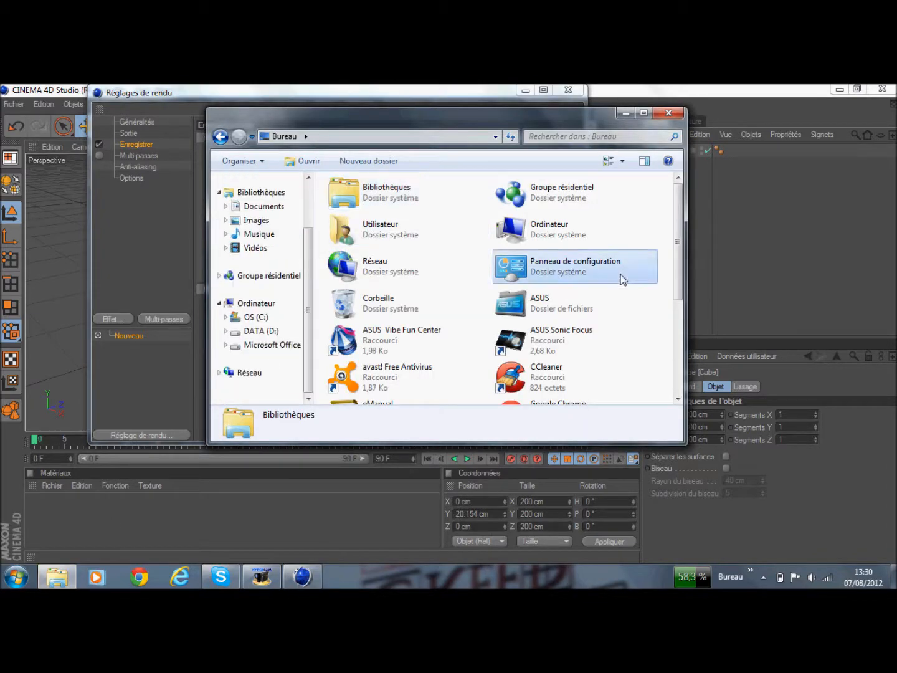
pyautogui.scroll(-3, 592, 296)
pyautogui.doubleClick(564, 284)
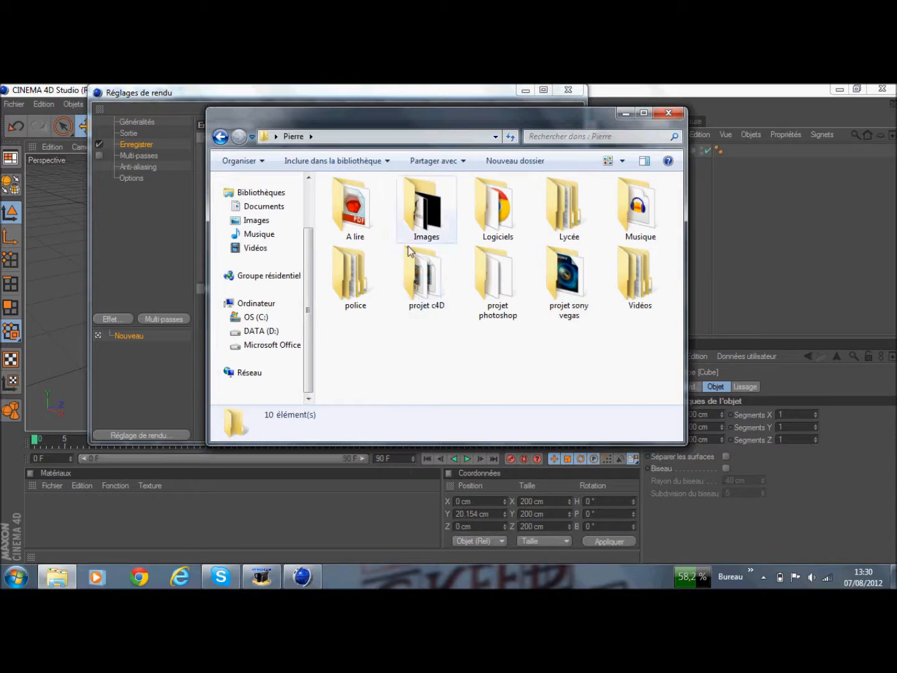
pyautogui.doubleClick(436, 218)
pyautogui.click(544, 300)
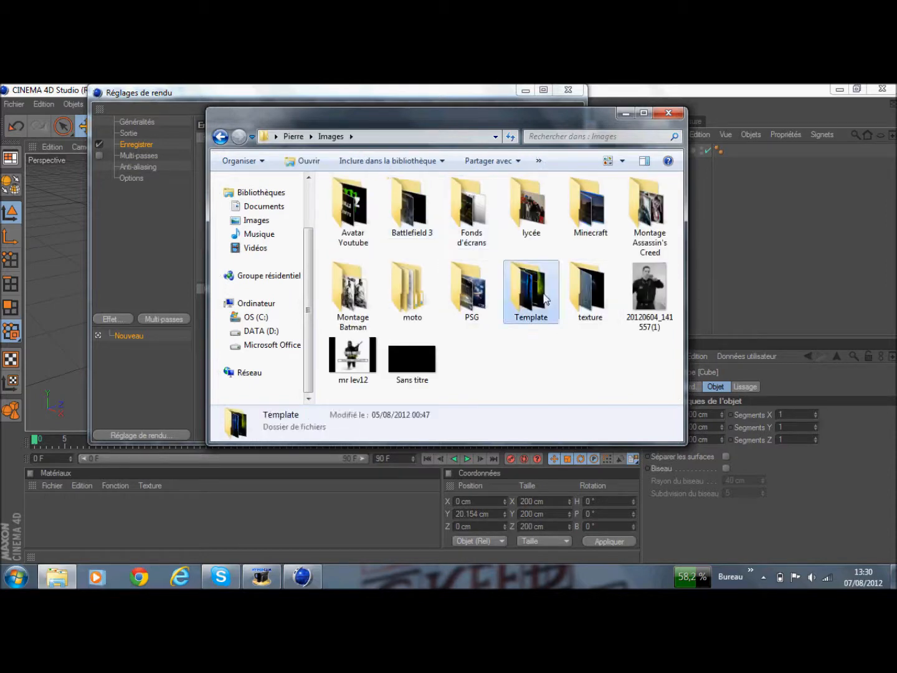
pyautogui.doubleClick(544, 300)
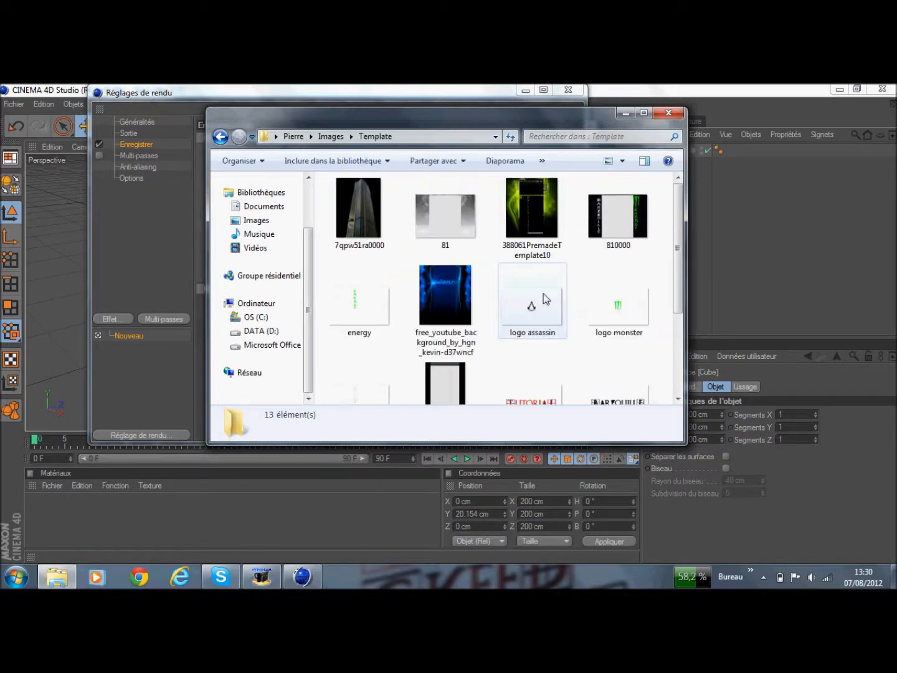
pyautogui.scroll(-1, 623, 391)
pyautogui.doubleClick(621, 389)
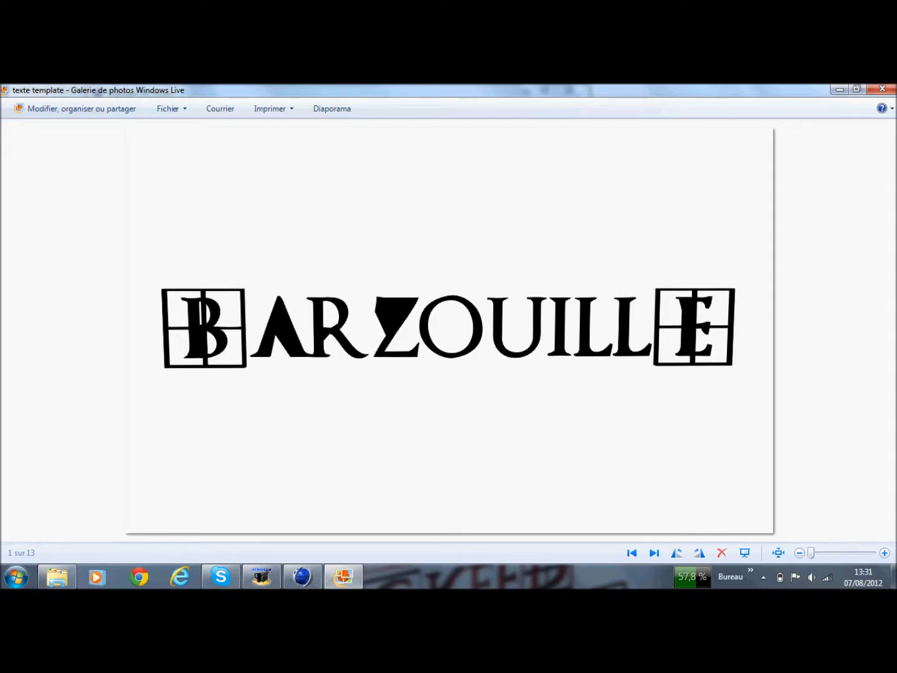
pyautogui.click(883, 89)
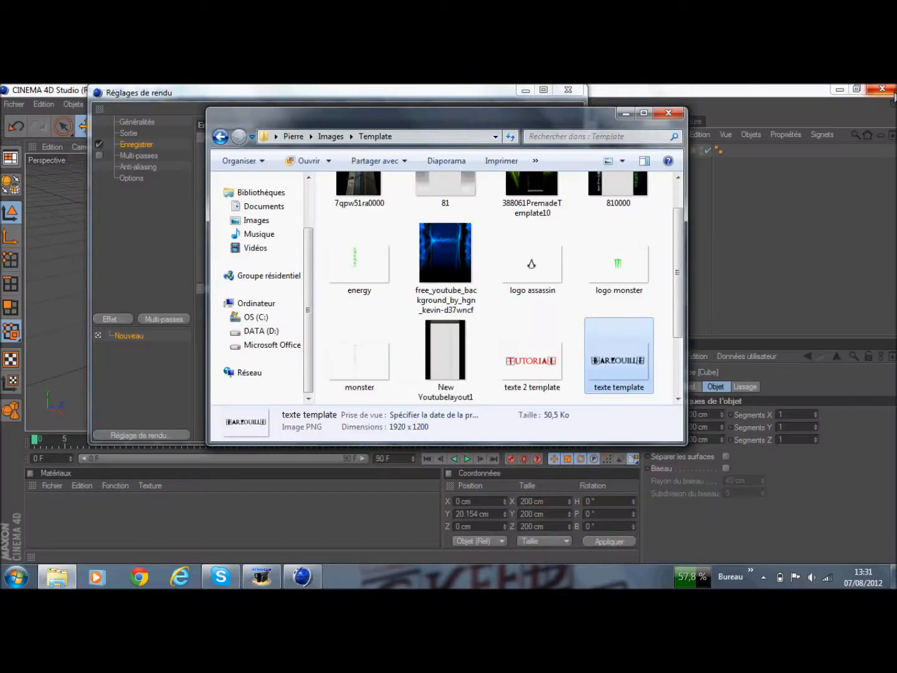
pyautogui.click(671, 111)
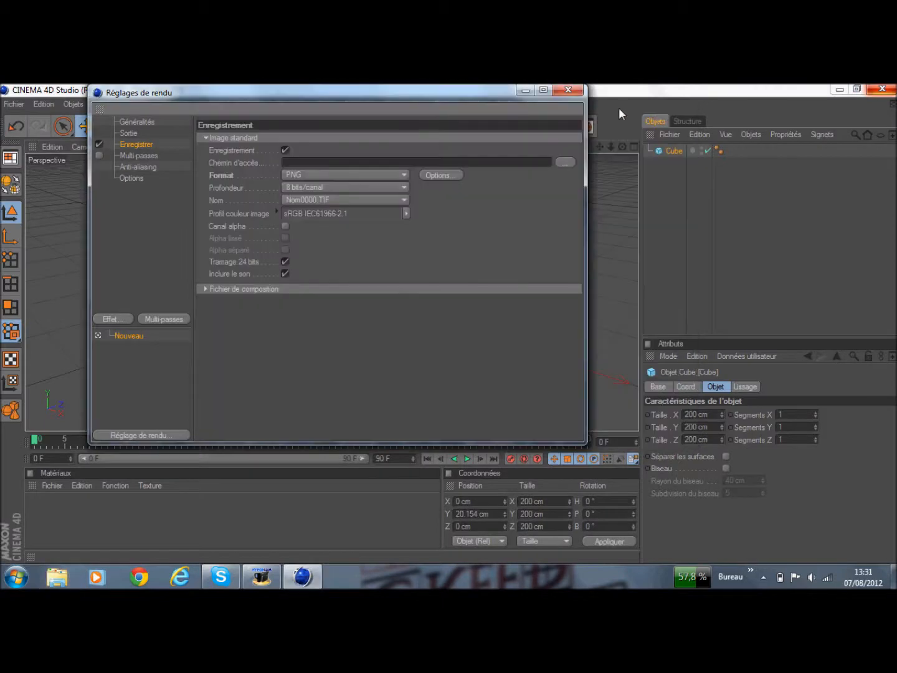
# Set the render's save format to JPEG, and close the render settings after checking the Anti-aliasing options
pyautogui.click(401, 175)
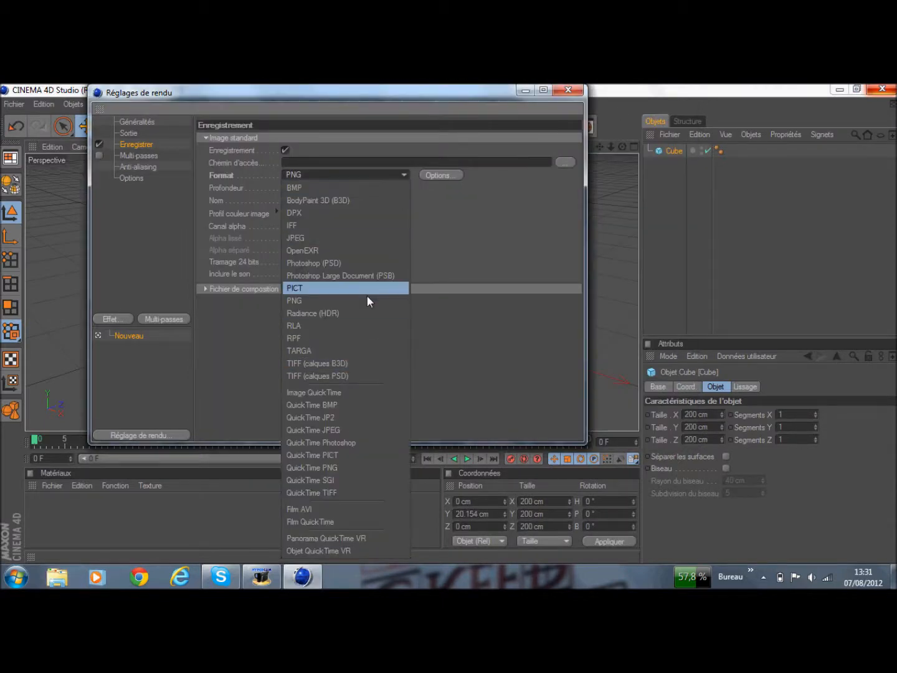
pyautogui.click(320, 238)
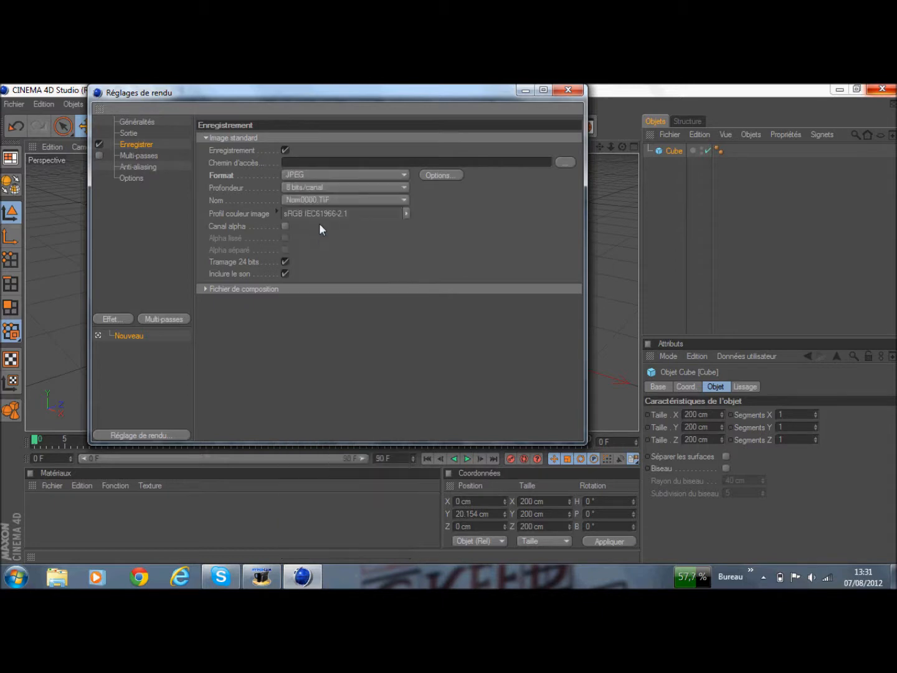
pyautogui.click(144, 167)
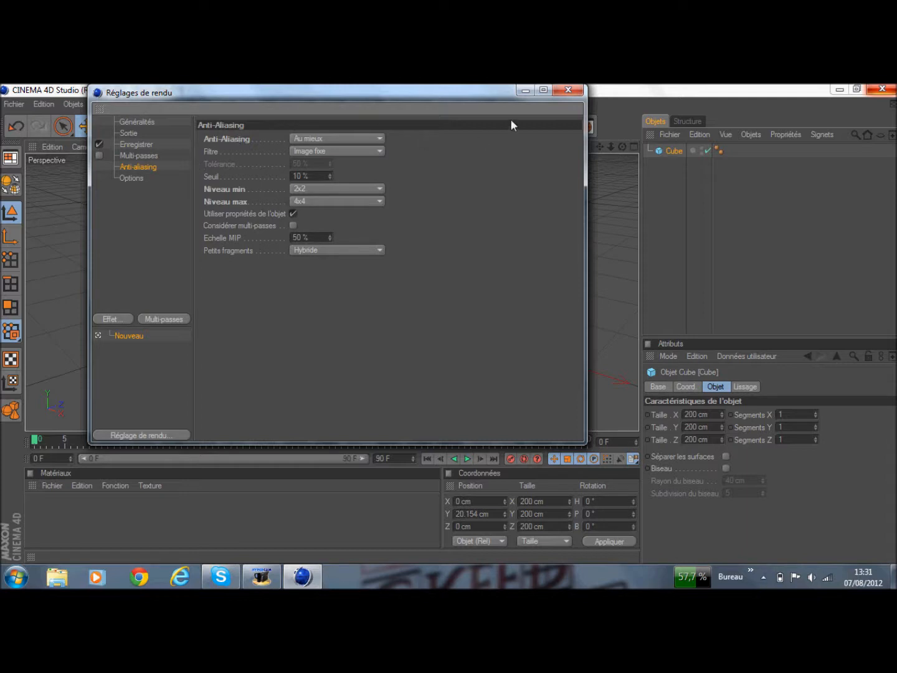
pyautogui.click(560, 89)
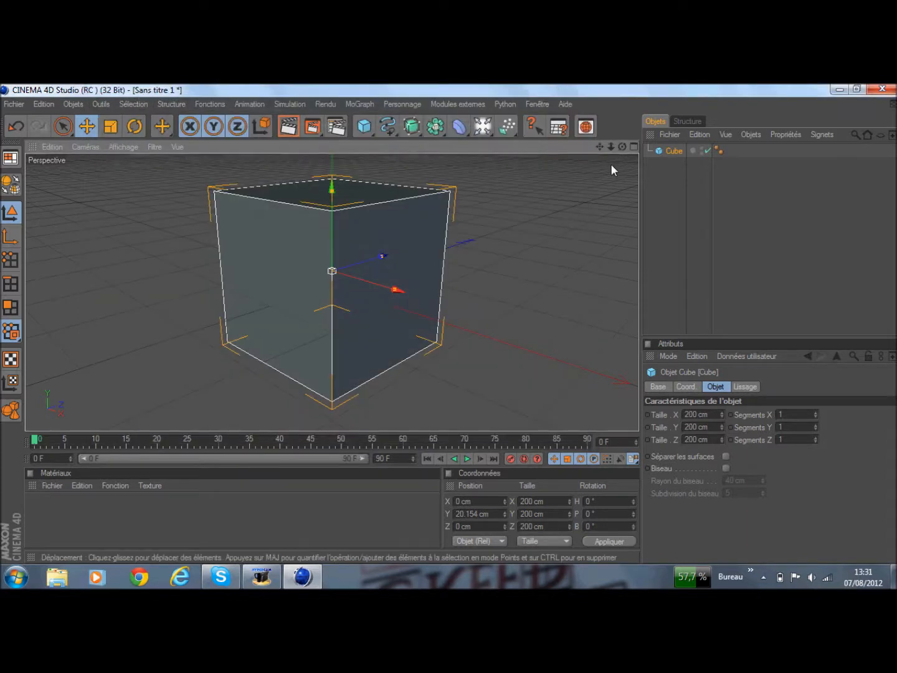